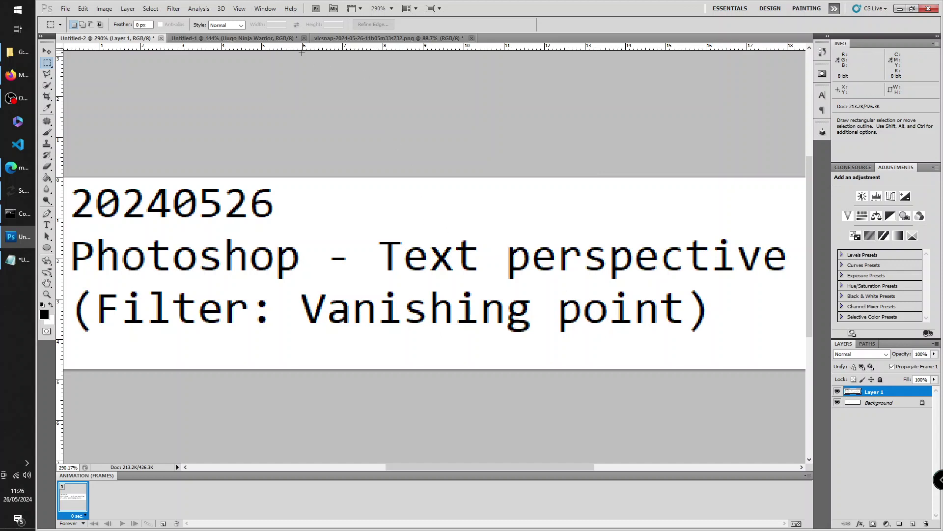
Move the Untitled-1 text tab after the vlcsnap photo tab, ending on the Hugo Ninja Warrior text
{"action": "left_click", "coordinate": [276, 39]}
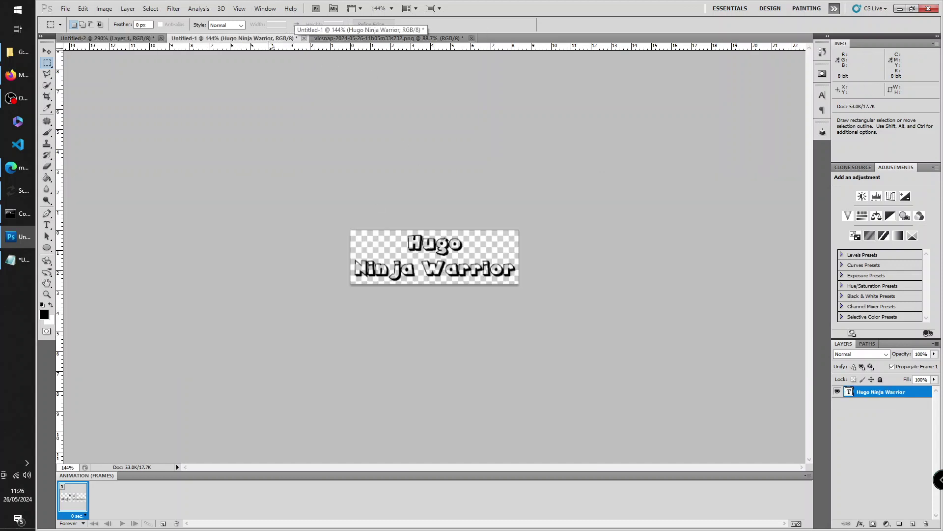
{"action": "left_click", "coordinate": [357, 39]}
{"action": "left_click_drag", "start_coordinate": [285, 47], "coordinate": [204, 45]}
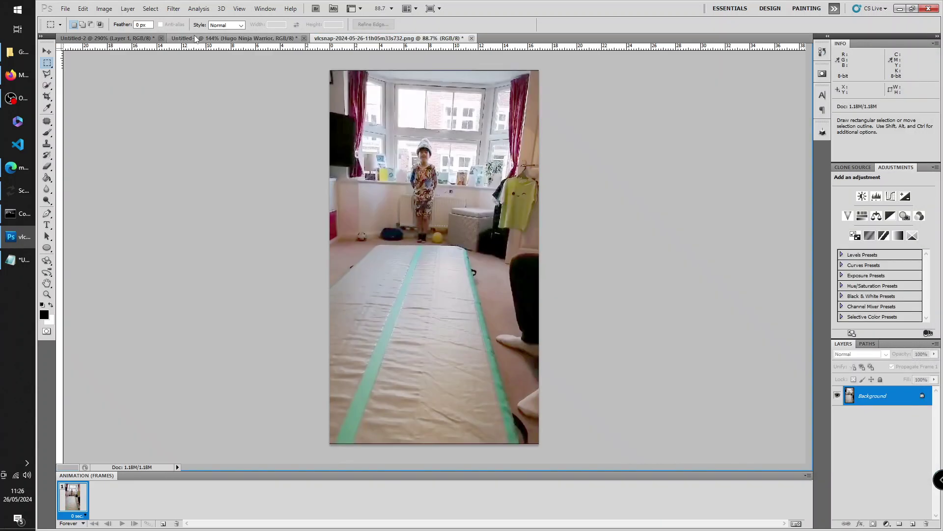
{"action": "left_click_drag", "start_coordinate": [275, 36], "coordinate": [441, 37]}
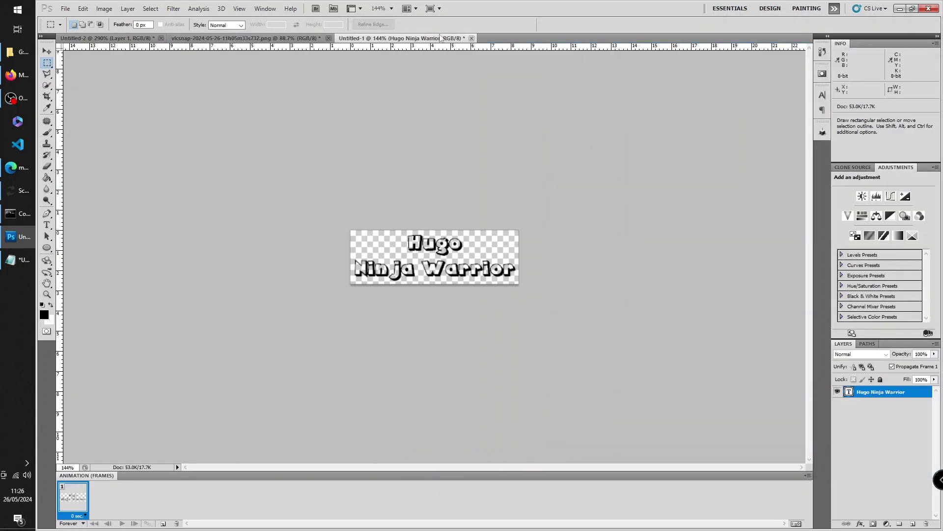
{"action": "left_click", "coordinate": [274, 40]}
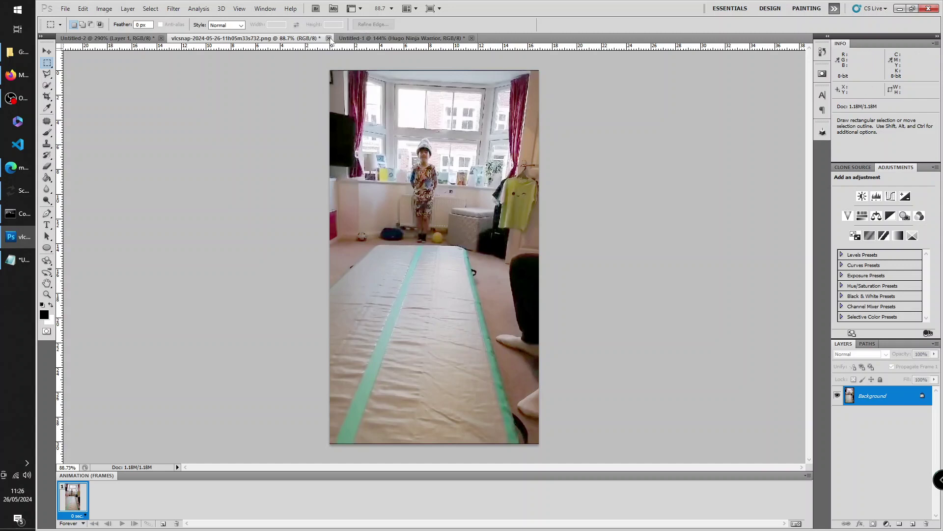
{"action": "left_click", "coordinate": [385, 39]}
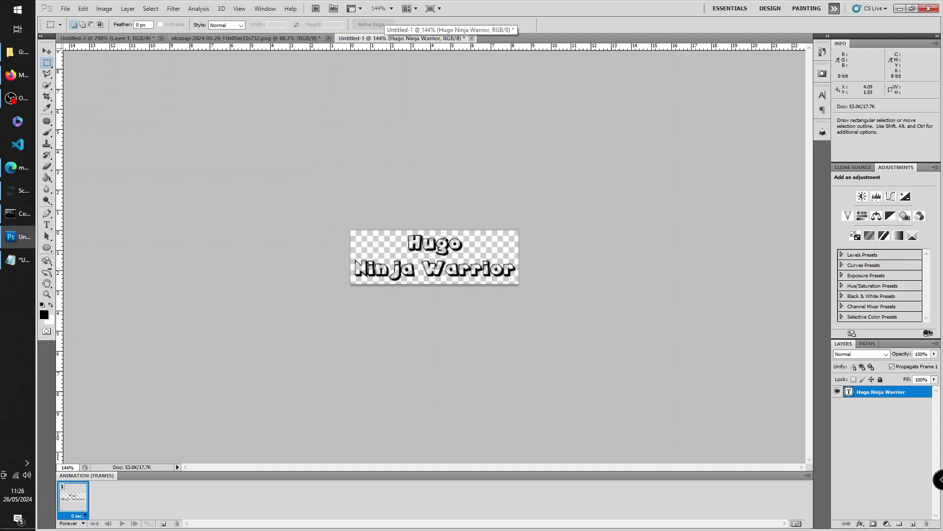
{"action": "left_click", "coordinate": [241, 38]}
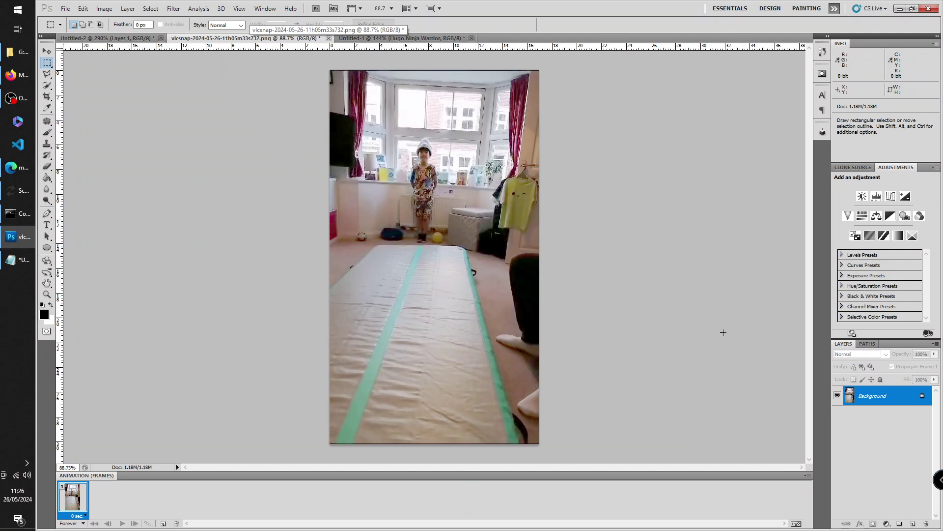
{"action": "left_click", "coordinate": [381, 39]}
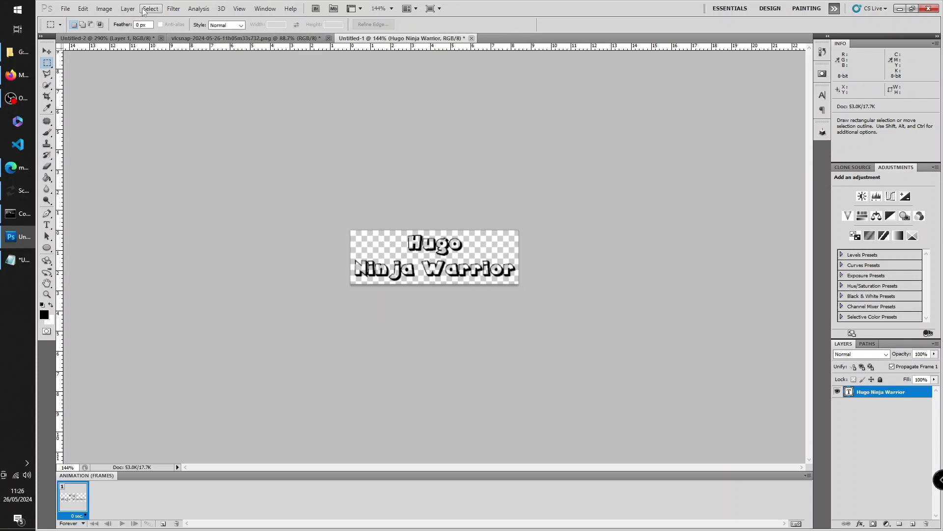
Rotate the Untitled-1 canvas 180°, then 90° clockwise, and select the whole canvas
{"action": "left_click", "coordinate": [127, 9]}
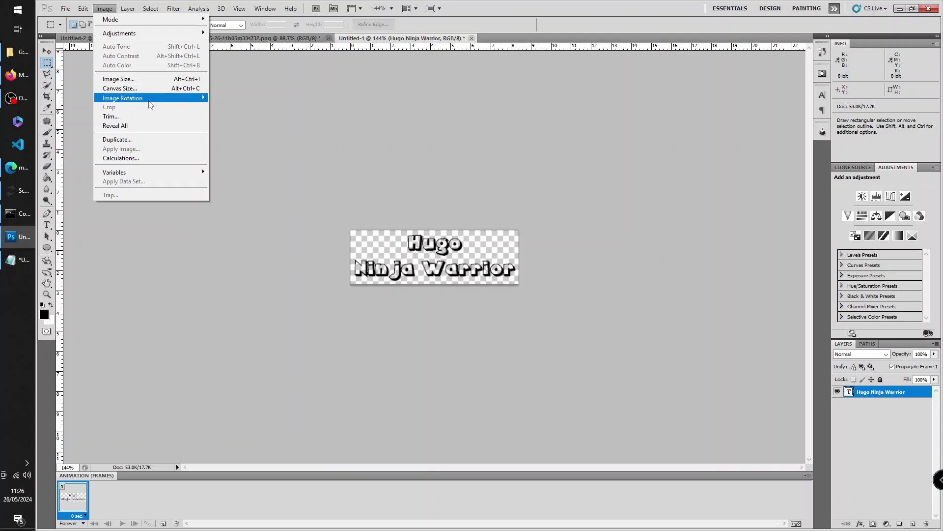
{"action": "mouse_move", "coordinate": [150, 104]}
{"action": "left_click", "coordinate": [219, 97]}
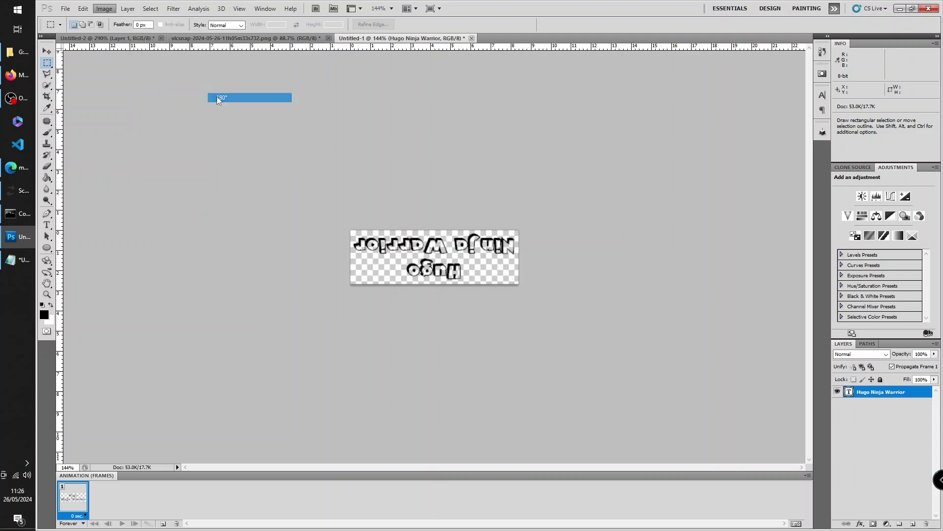
{"action": "left_click", "coordinate": [112, 8]}
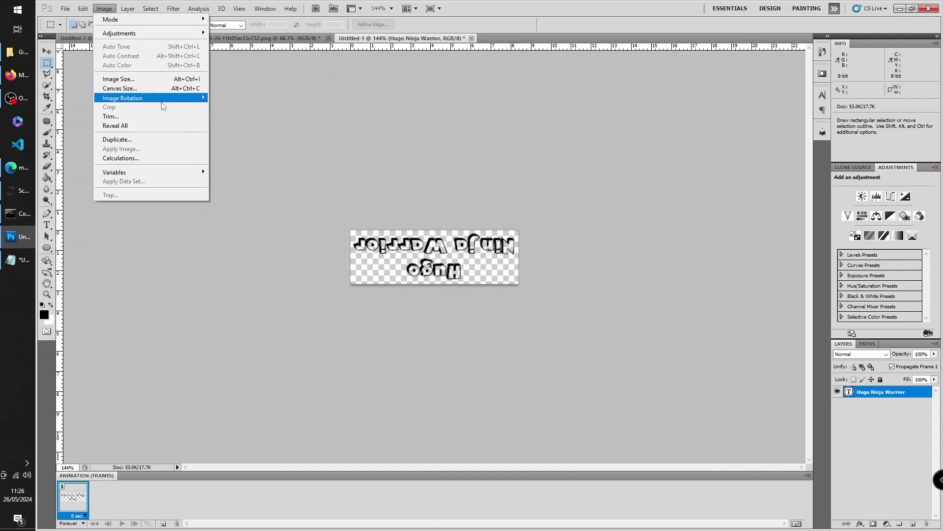
{"action": "mouse_move", "coordinate": [162, 102]}
{"action": "left_click", "coordinate": [231, 107]}
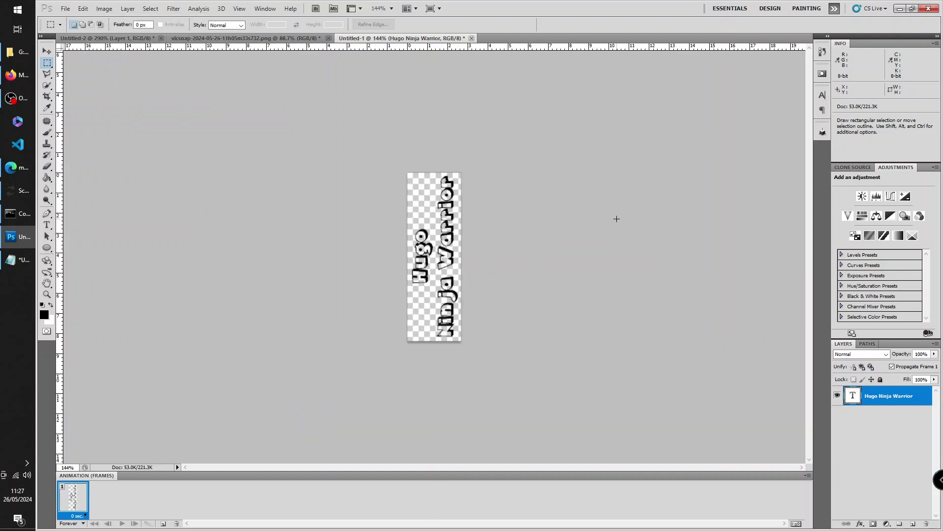
{"action": "key", "text": "ctrl+a"}
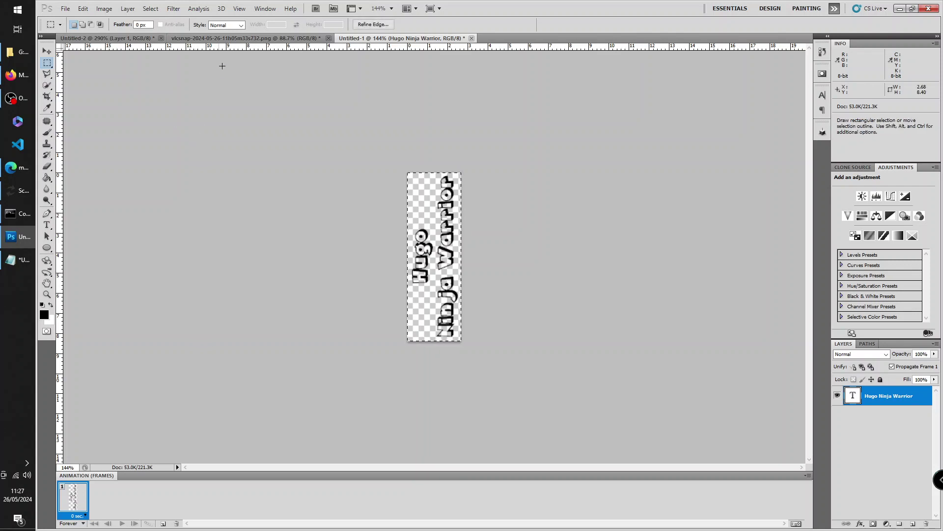
{"action": "left_click", "coordinate": [256, 39]}
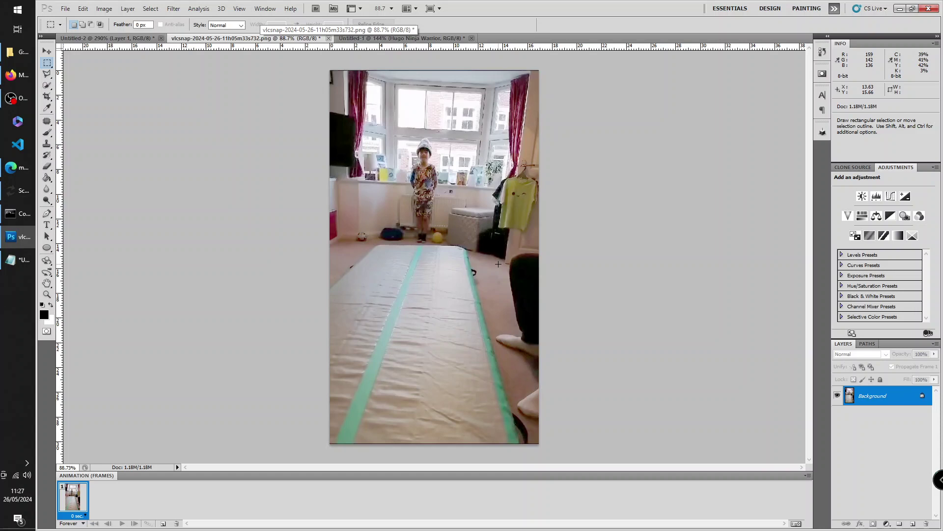
{"action": "key", "text": "ctrl+v"}
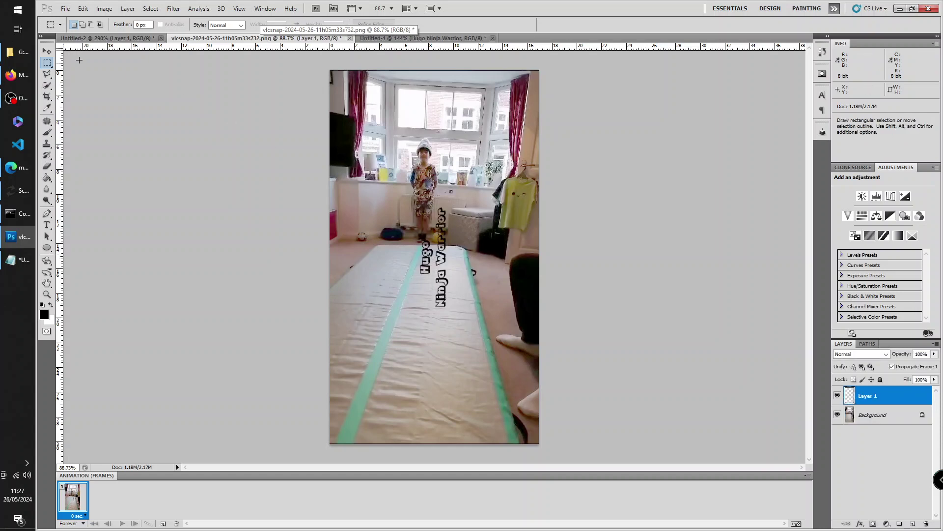
{"action": "key", "text": "v"}
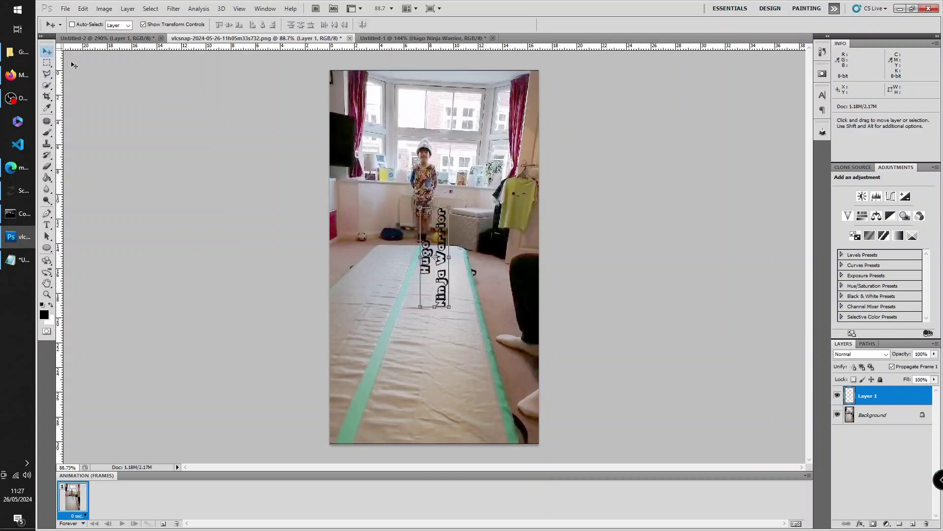
{"action": "left_click_drag", "start_coordinate": [426, 227], "coordinate": [417, 245]}
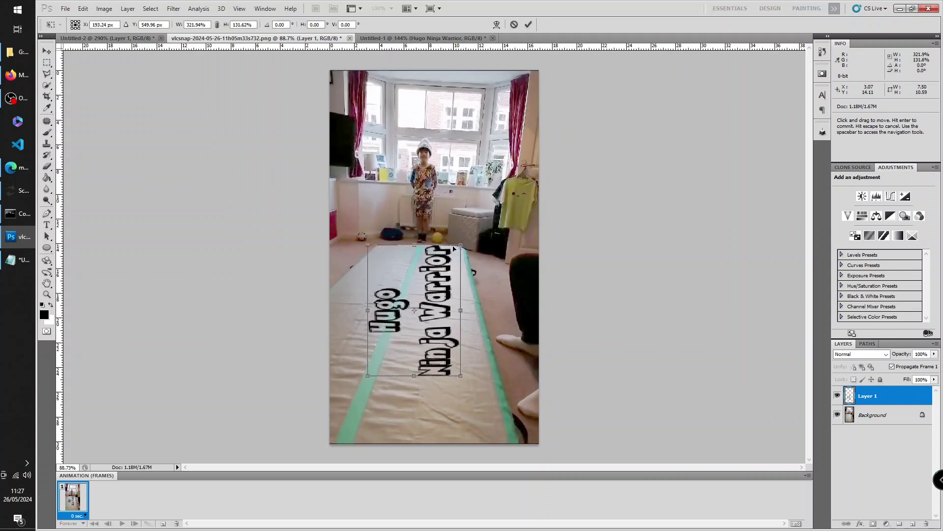
{"action": "key", "text": "Return"}
{"action": "key", "text": "ctrl+alt+z"}
{"action": "key", "text": "ctrl+alt+z"}
{"action": "key", "text": "ctrl+alt+z"}
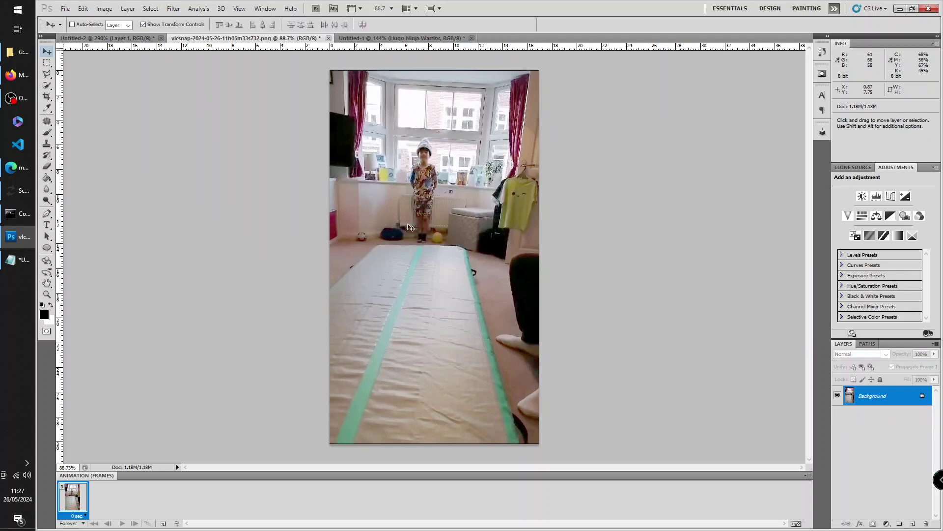
Open the Vanishing Point filter on the room photo
{"action": "left_click", "coordinate": [130, 8]}
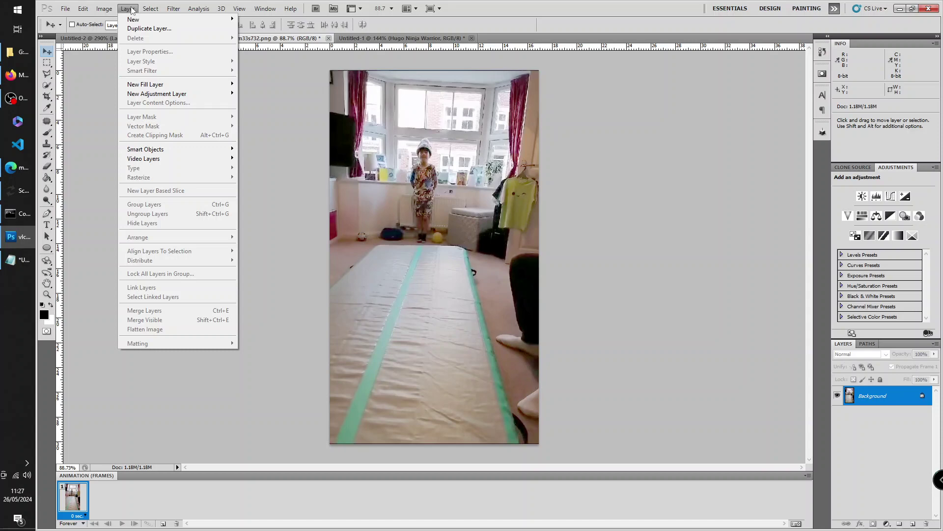
{"action": "mouse_move", "coordinate": [173, 9]}
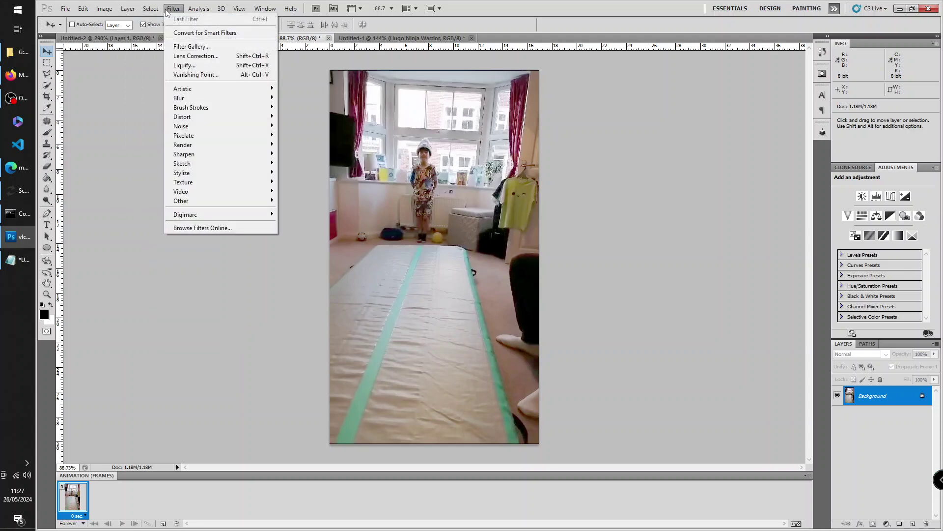
{"action": "left_click", "coordinate": [187, 75]}
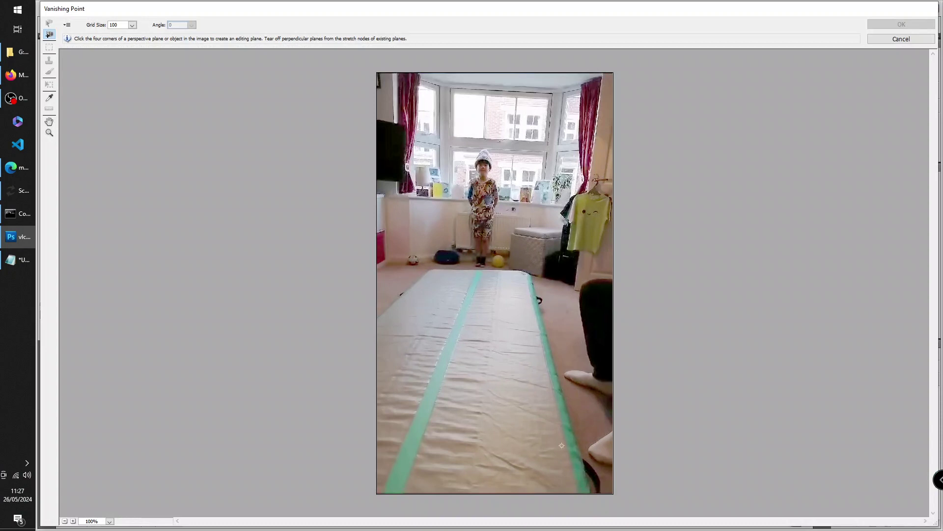
Draw a perspective plane over the floor mat by clicking its corners
{"action": "left_click", "coordinate": [580, 485]}
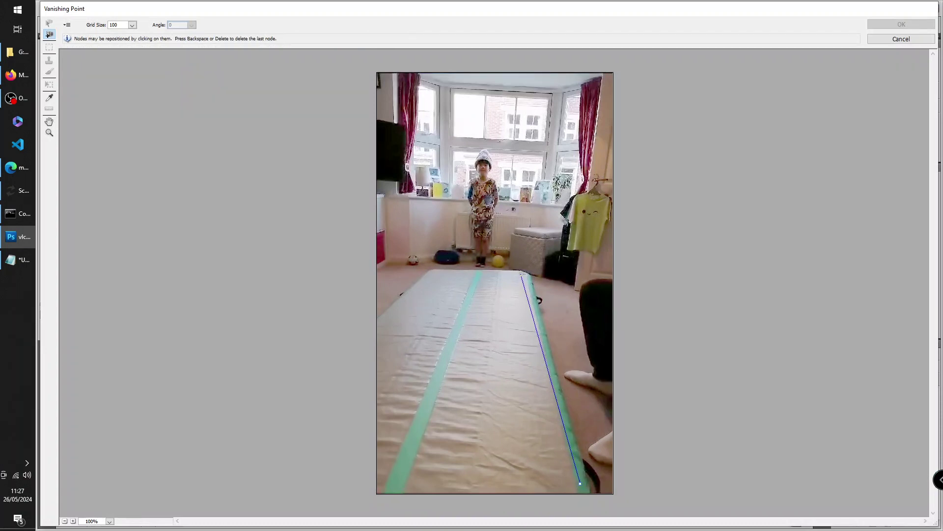
{"action": "left_click", "coordinate": [526, 265]}
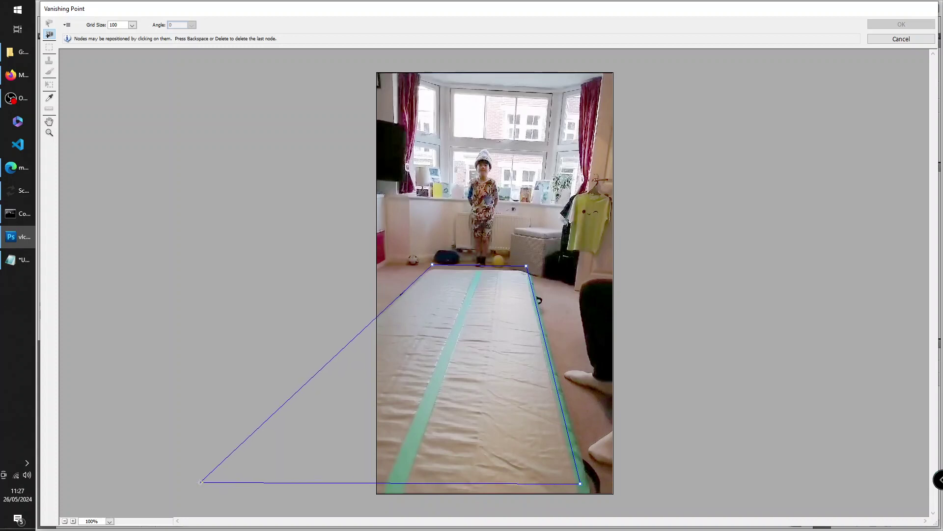
{"action": "left_click", "coordinate": [196, 486]}
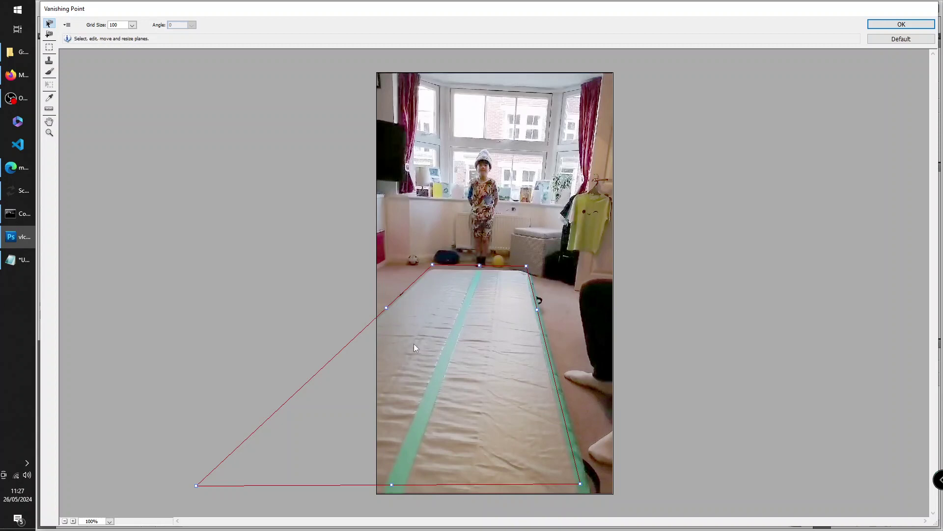
Paste the Hugo Ninja Warrior text into the plane and drag it onto the floor mat
{"action": "key", "text": "m"}
{"action": "key", "text": "ctrl+v"}
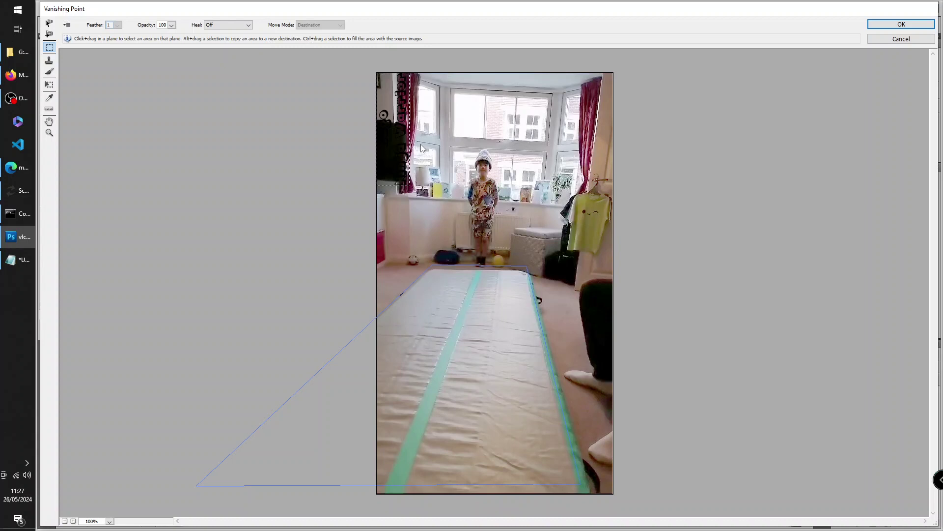
{"action": "left_click_drag", "start_coordinate": [394, 105], "coordinate": [433, 303]}
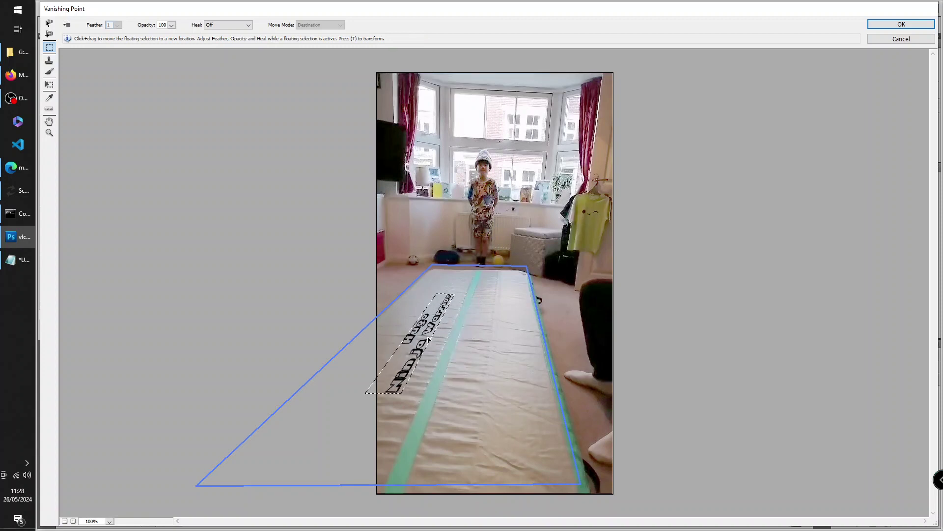
{"action": "left_click_drag", "start_coordinate": [429, 338], "coordinate": [423, 336]}
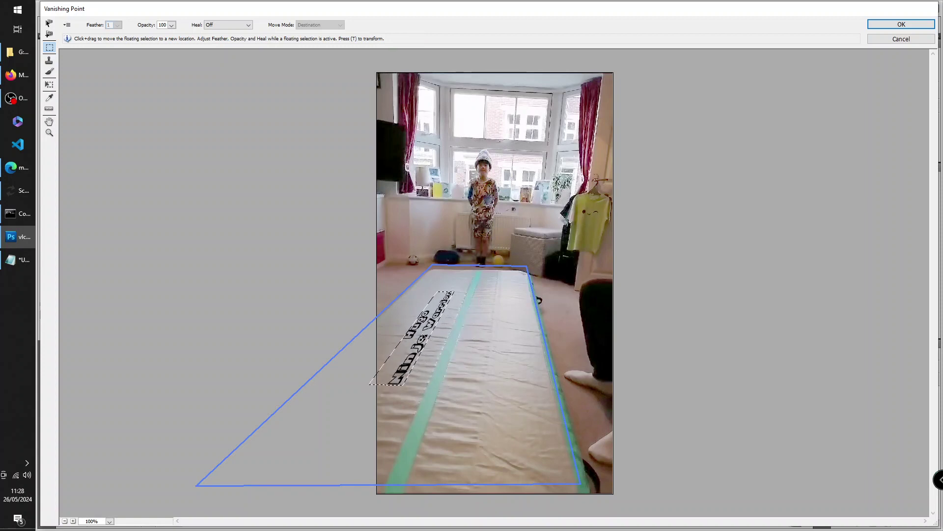
{"action": "left_click_drag", "start_coordinate": [427, 322], "coordinate": [431, 335]}
Scale the text to span the mat in perspective and apply the filter
{"action": "key", "text": "t"}
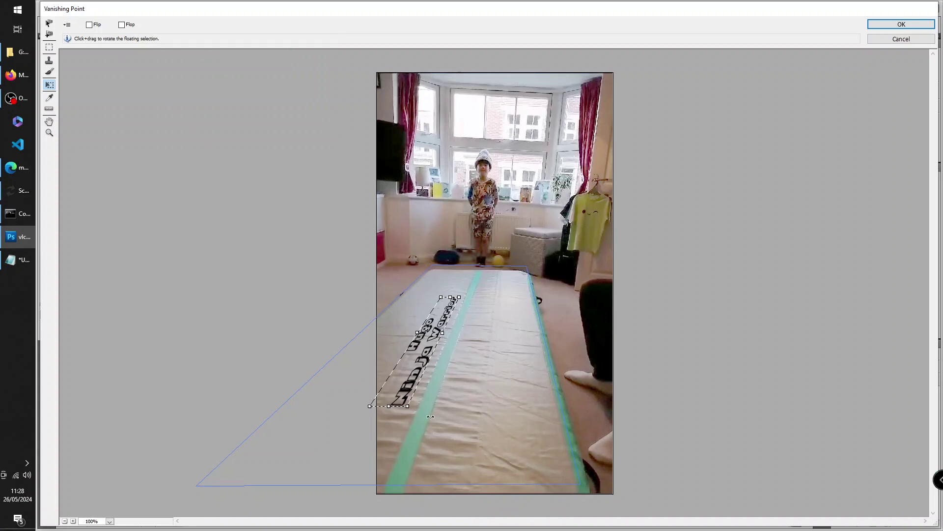
{"action": "left_click_drag", "start_coordinate": [407, 406], "coordinate": [350, 397]}
{"action": "left_click_drag", "start_coordinate": [462, 350], "coordinate": [464, 345]}
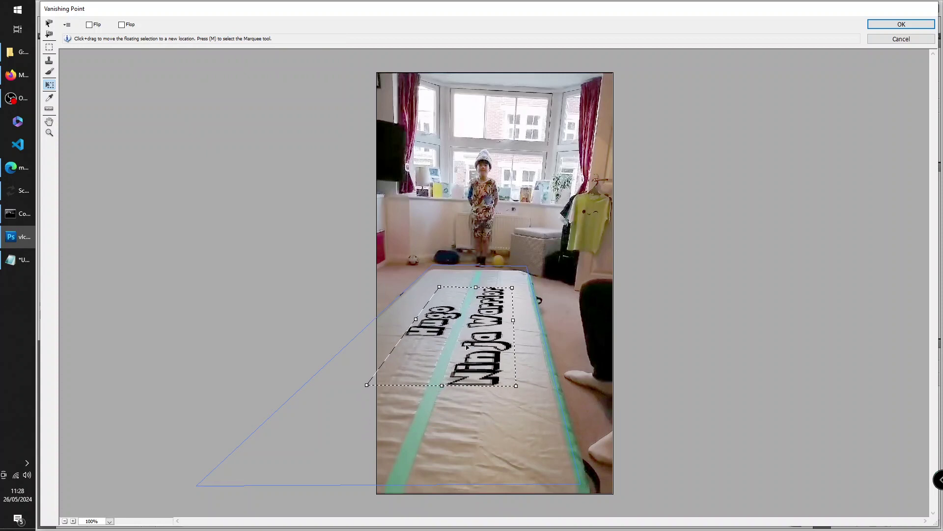
{"action": "left_click_drag", "start_coordinate": [414, 320], "coordinate": [394, 317]}
{"action": "left_click_drag", "start_coordinate": [480, 326], "coordinate": [480, 340]}
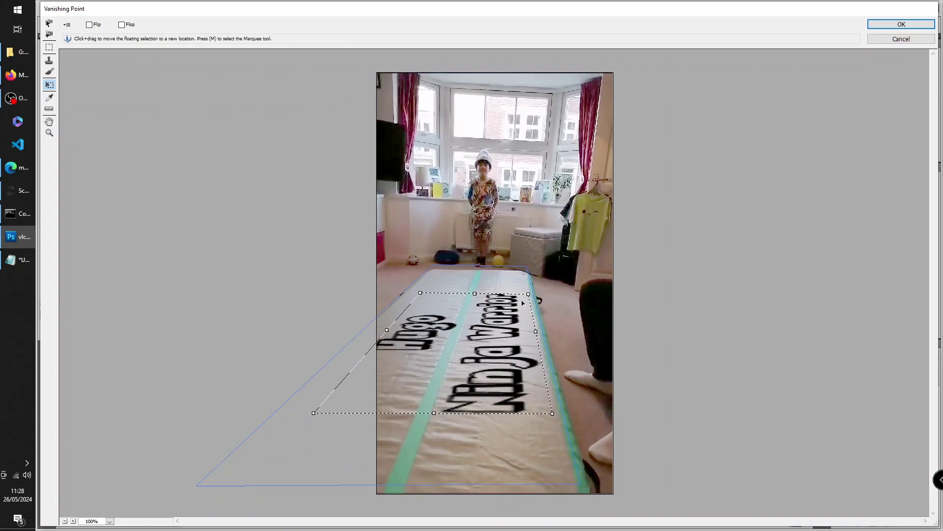
{"action": "key", "text": "Return"}
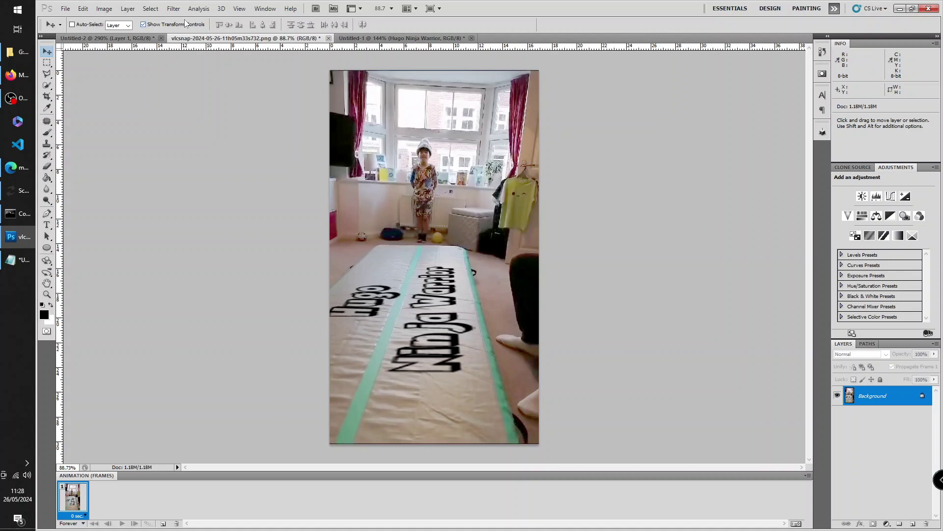
{"action": "left_click", "coordinate": [366, 39]}
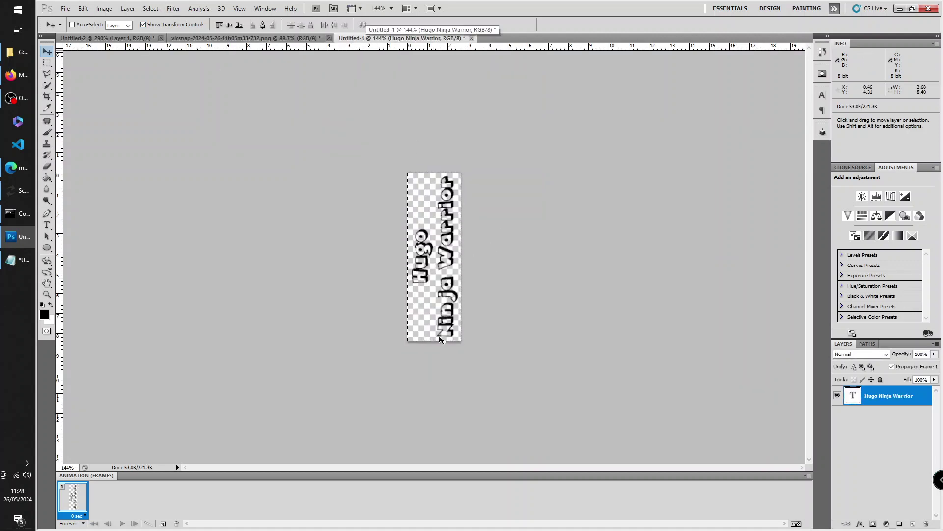
{"action": "left_click", "coordinate": [280, 38]}
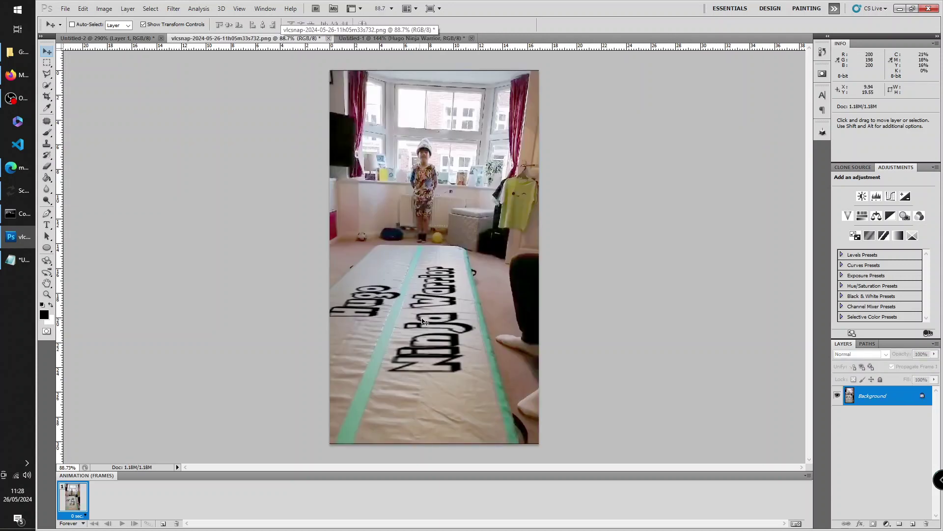
{"action": "left_click", "coordinate": [174, 8]}
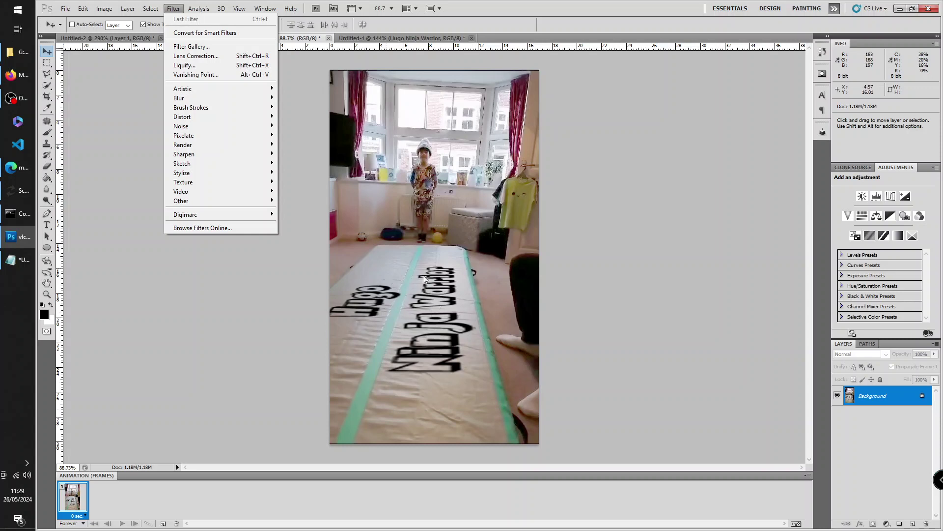
{"action": "left_click", "coordinate": [315, 271]}
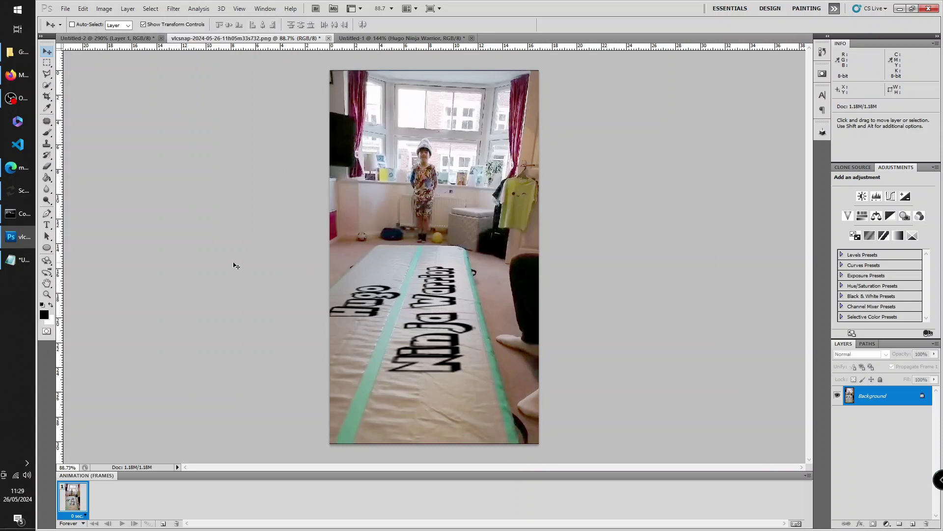